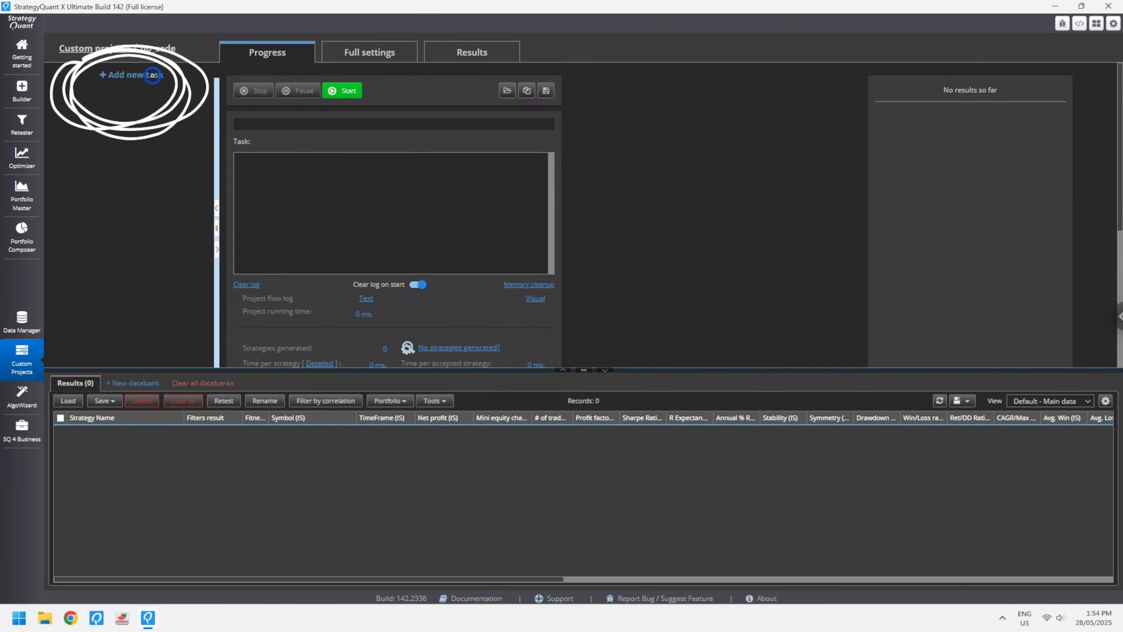
Step: Add a Build strategies task, two Retest strategies tasks and a Save to files task to the no_code project
left_click(118, 73)
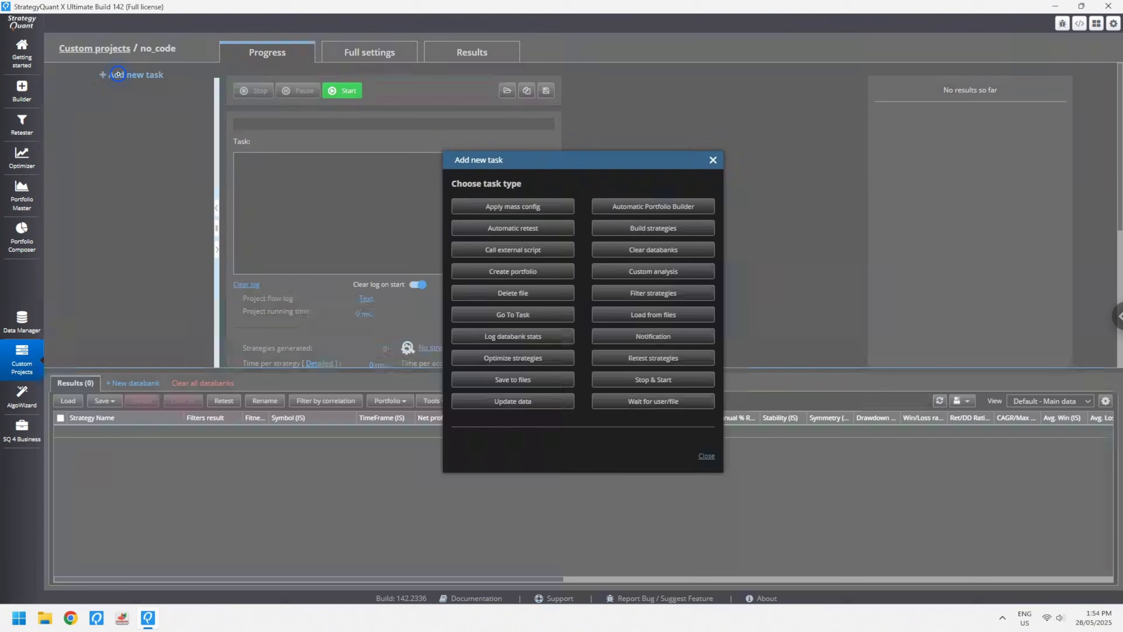
left_click(700, 228)
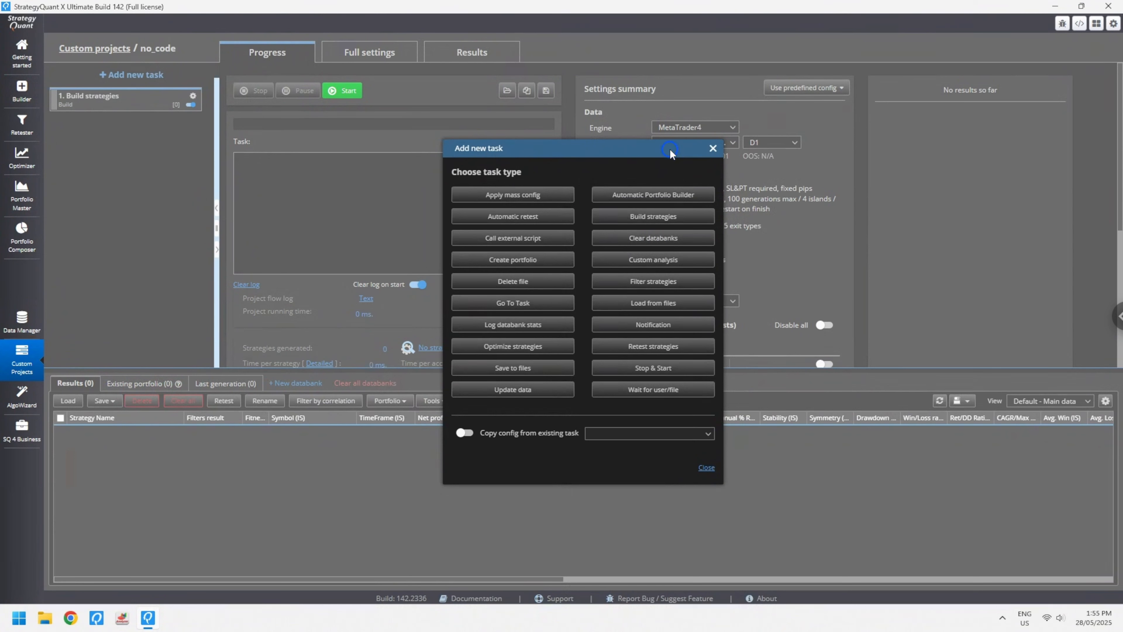
left_click(698, 346)
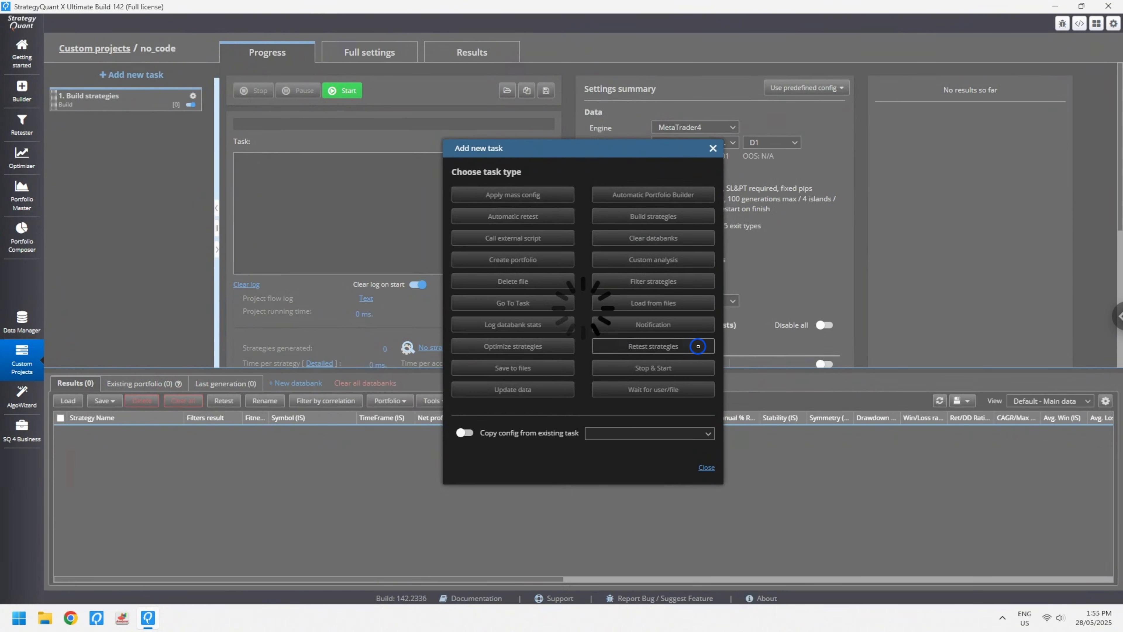
left_click(698, 346)
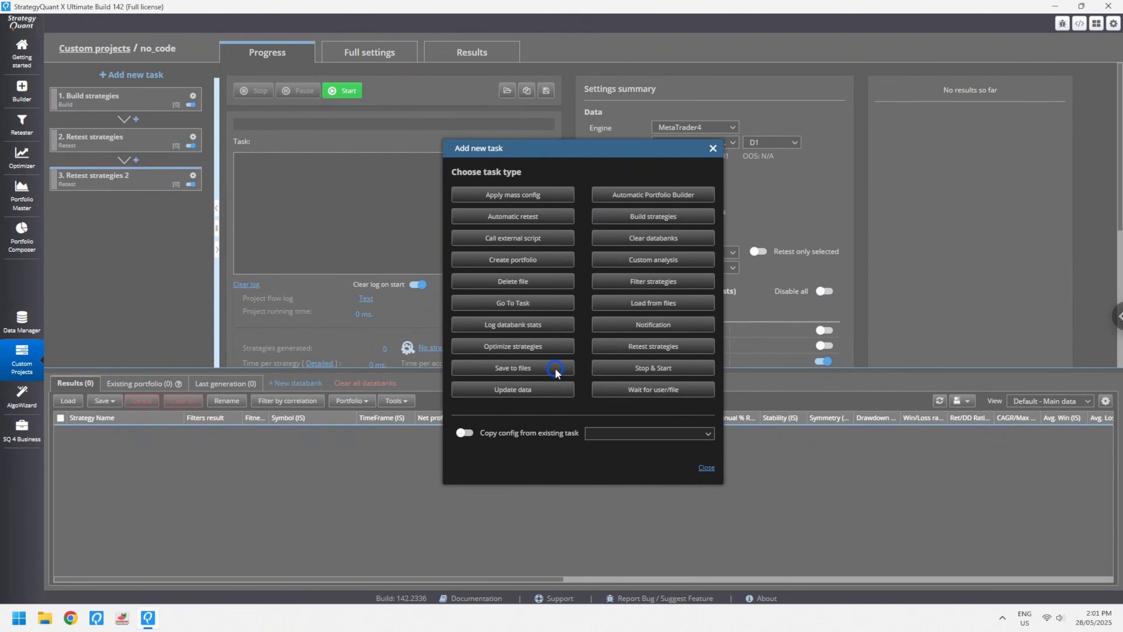
left_click(556, 368)
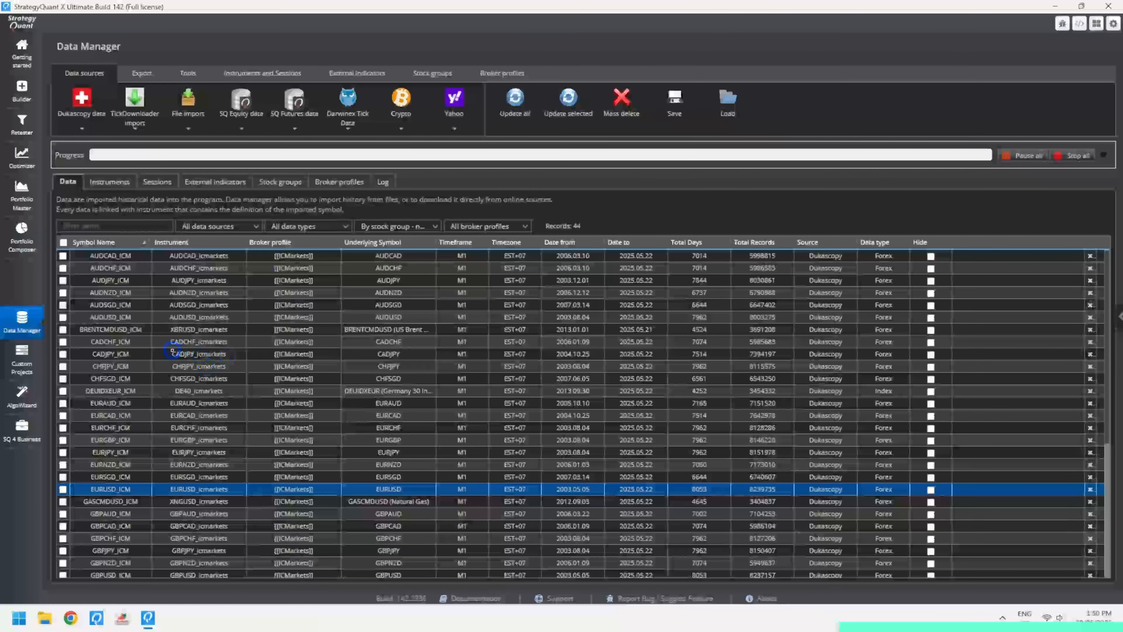
Step: Inspect the AUDNZD_ICM symbol's instrument and swap settings in the Data Manager, then close them
double_click(173, 292)
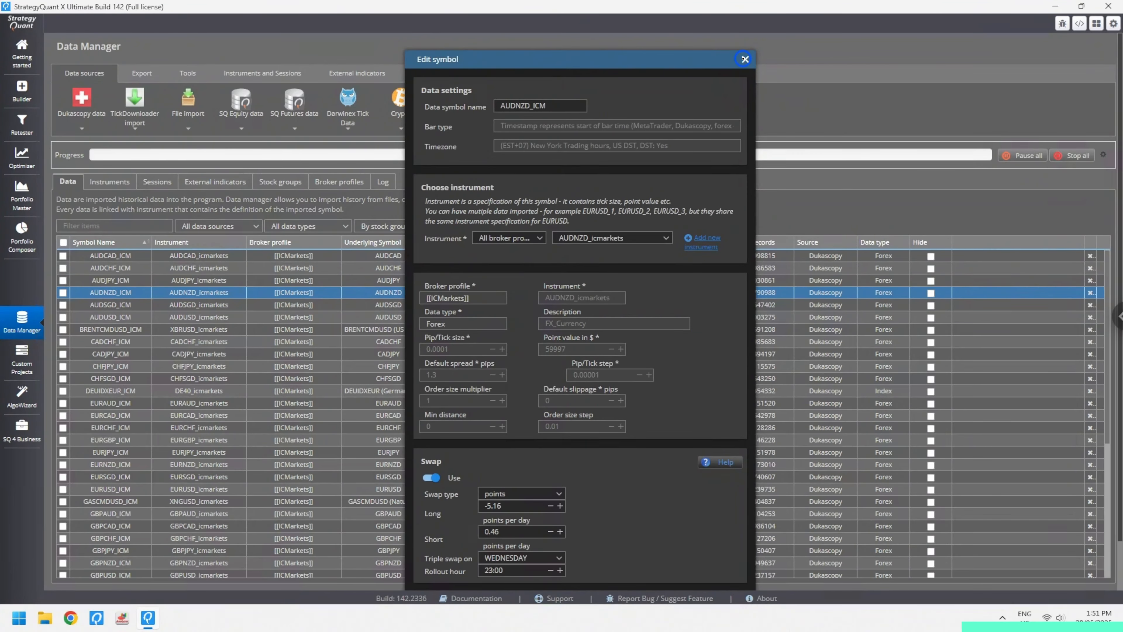
left_click(745, 59)
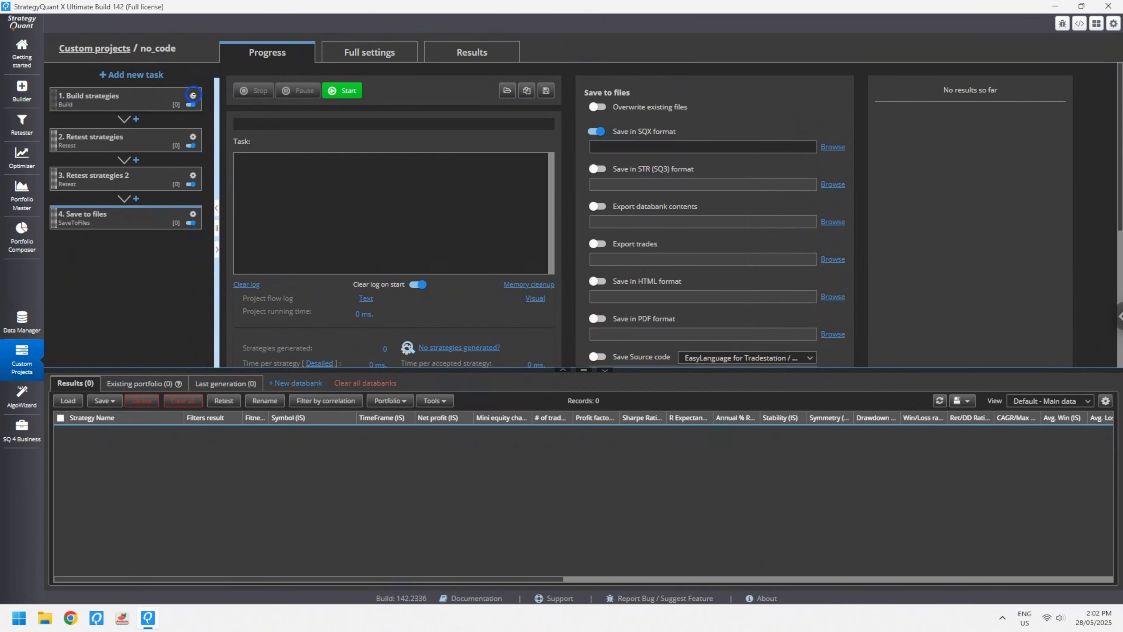
Step: Rename the Build strategies task to "Build"
left_click(193, 96)
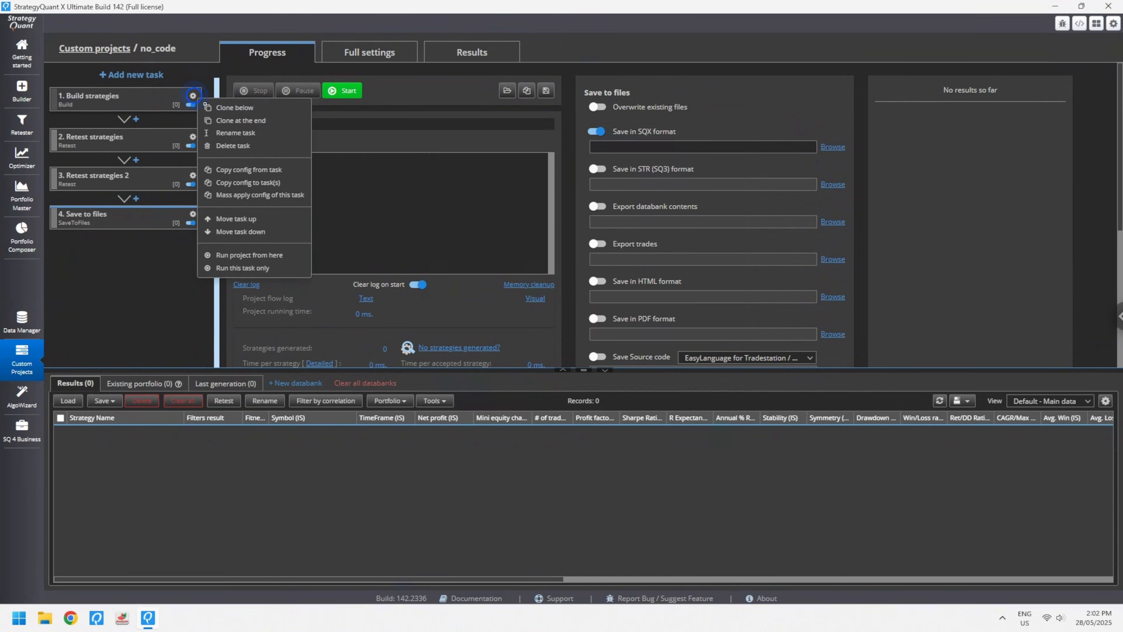
left_click(226, 134)
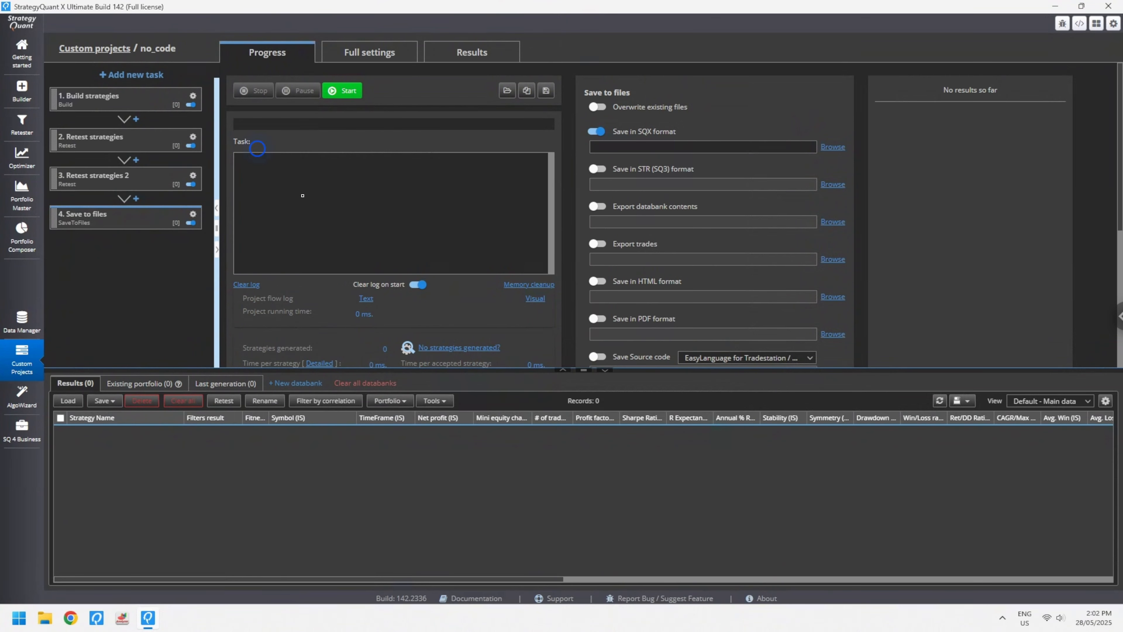
left_click(192, 96)
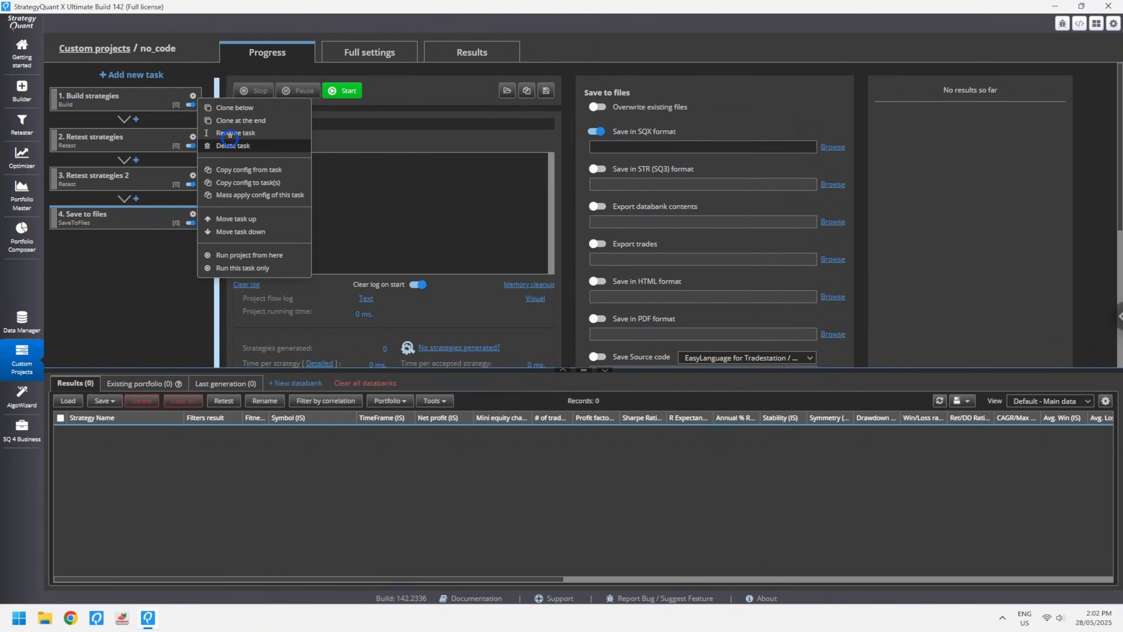
left_click(228, 137)
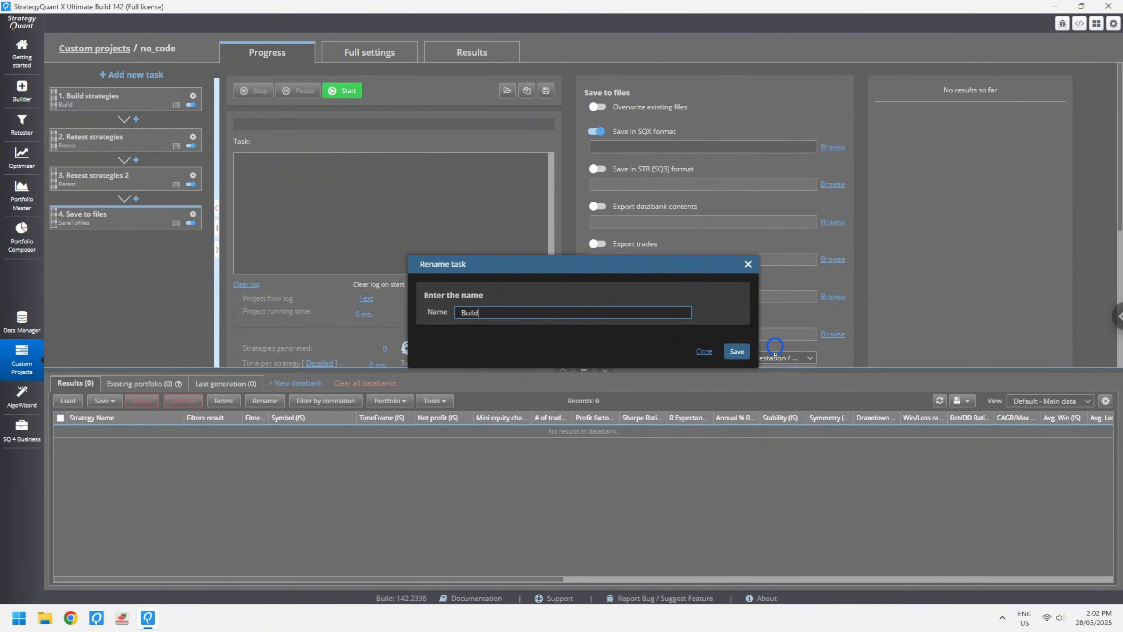
left_click(738, 350)
Step: Rename the first Retest strategies task to "Out Of Sample"
left_click(193, 136)
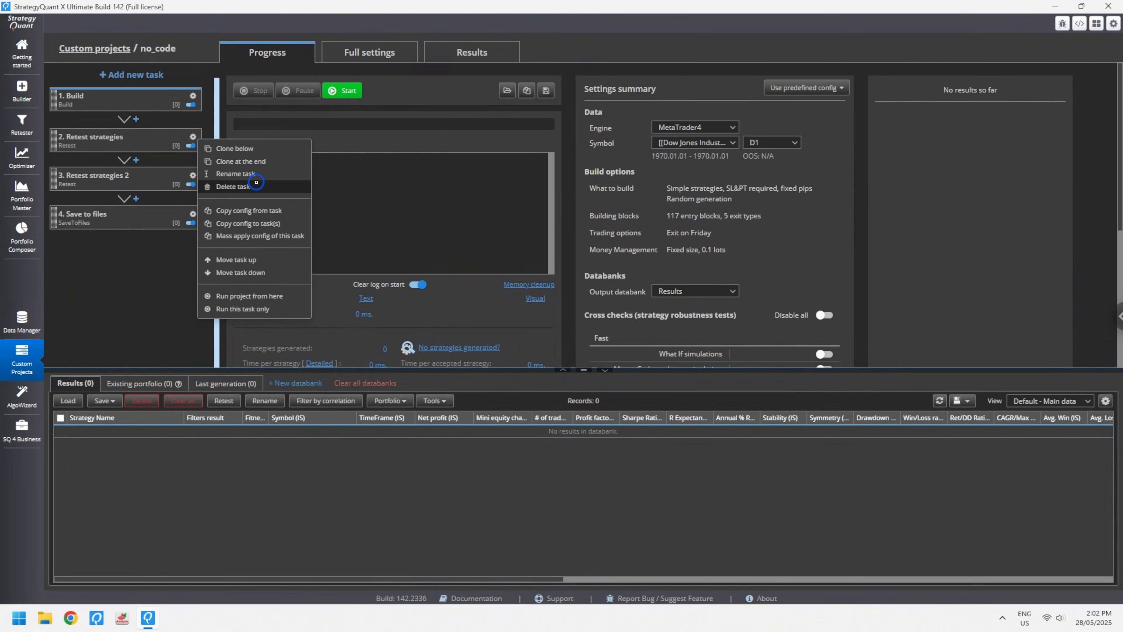
left_click(261, 176)
type("Ou")
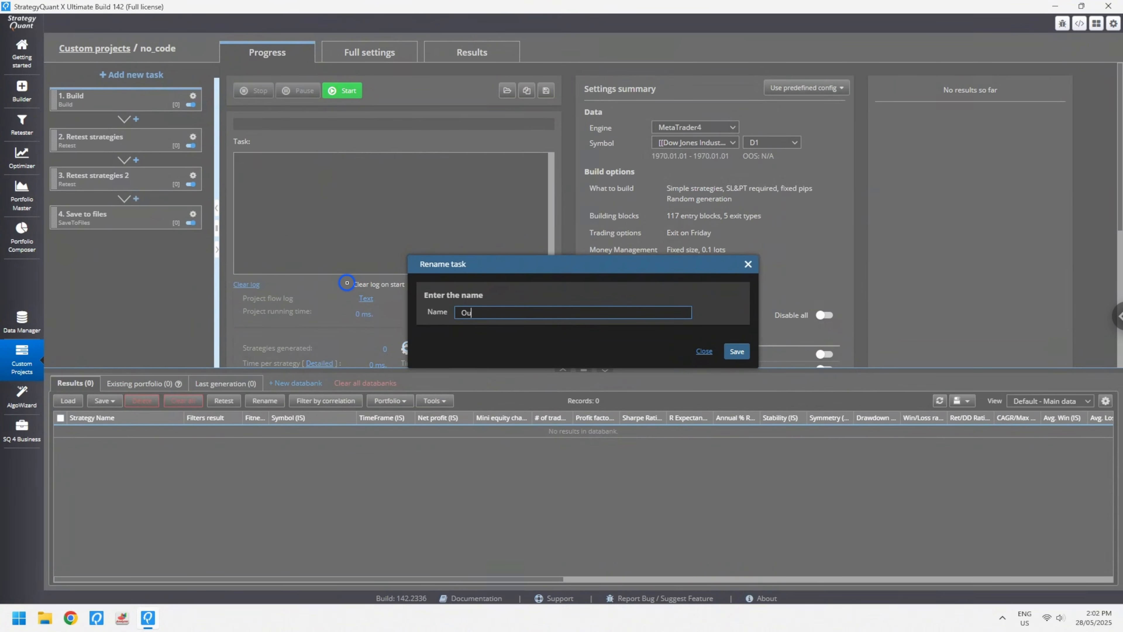
type("t Of Sample")
left_click(737, 351)
Step: Rename the Retest strategies 2 task to "Monte Carlo"
left_click(192, 176)
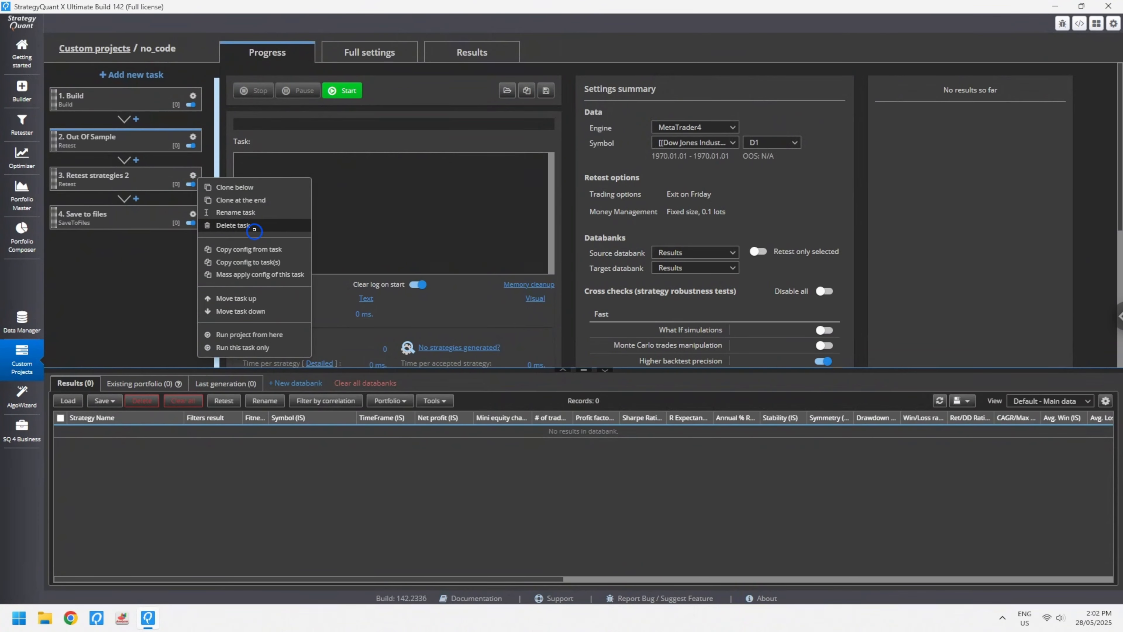
left_click(251, 216)
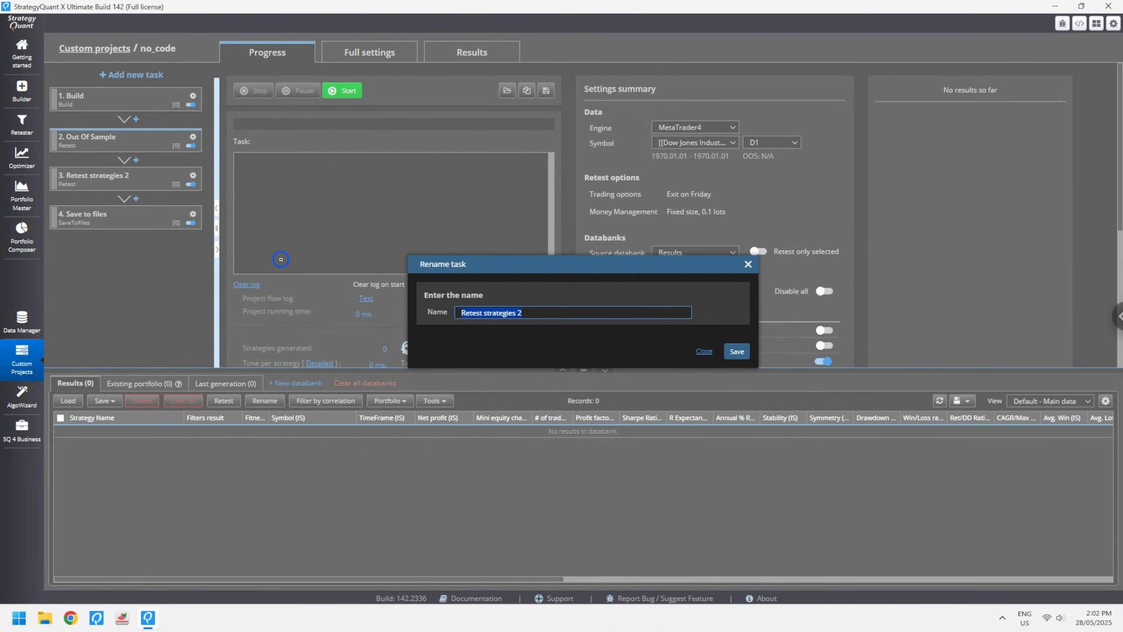
type("Monte Carlo")
left_click(736, 351)
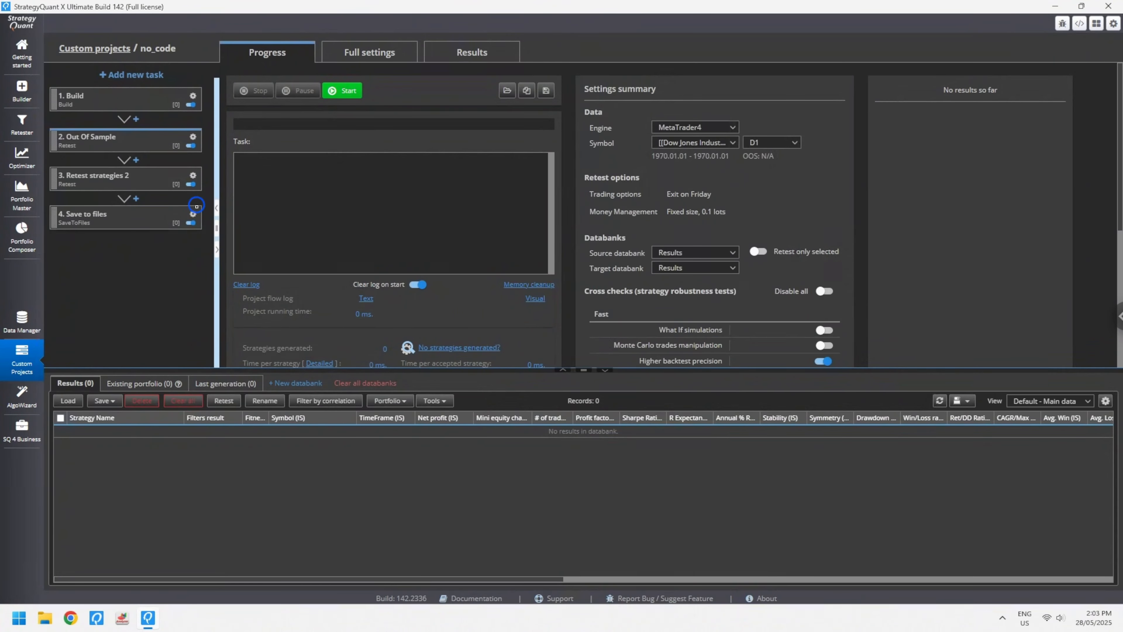
Step: Rename the Save to files task to "Save to MT4"
left_click(193, 214)
left_click(251, 254)
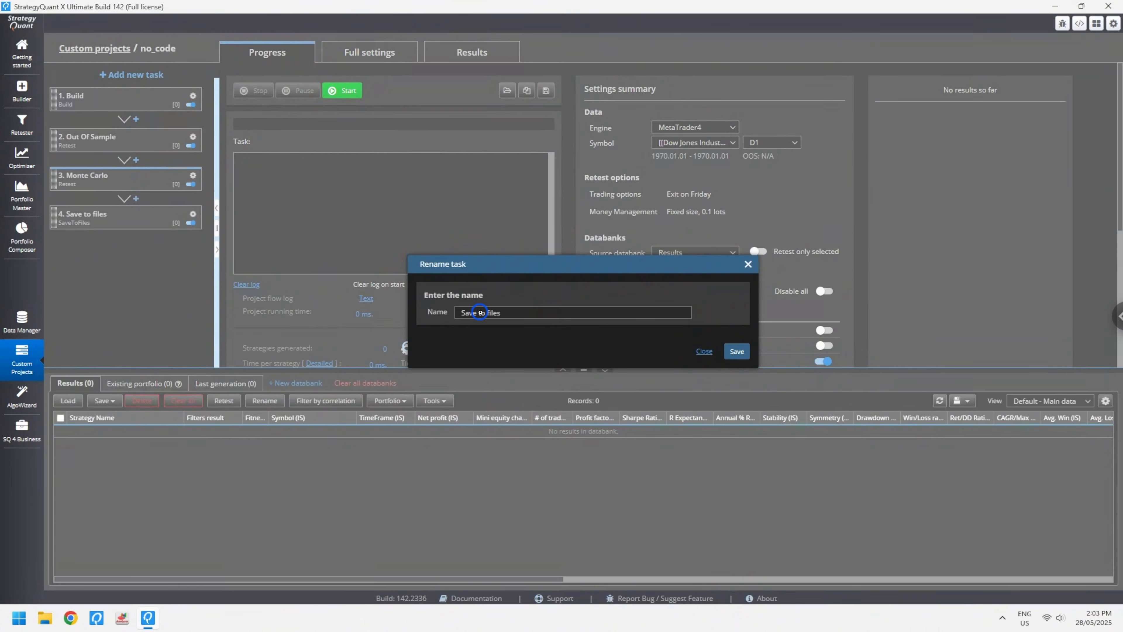
left_click_drag(486, 313, 726, 313)
key("BackSpace")
type("MT4")
left_click(737, 352)
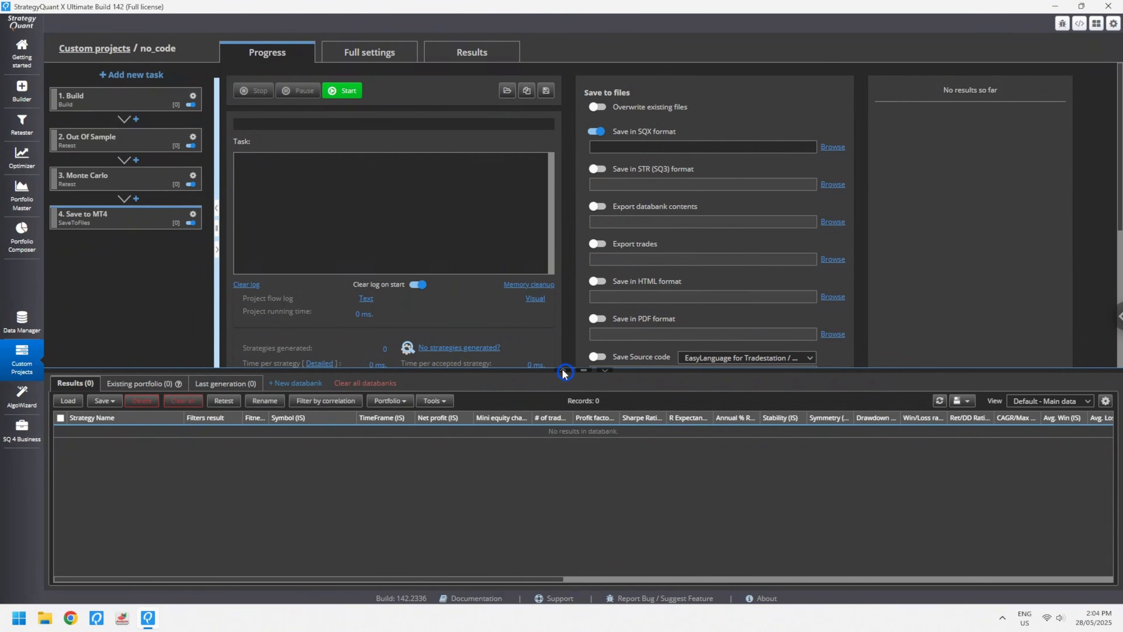
Step: Create a new databank named "3_MC" in the project
left_click(605, 370)
left_click(583, 586)
left_click(295, 383)
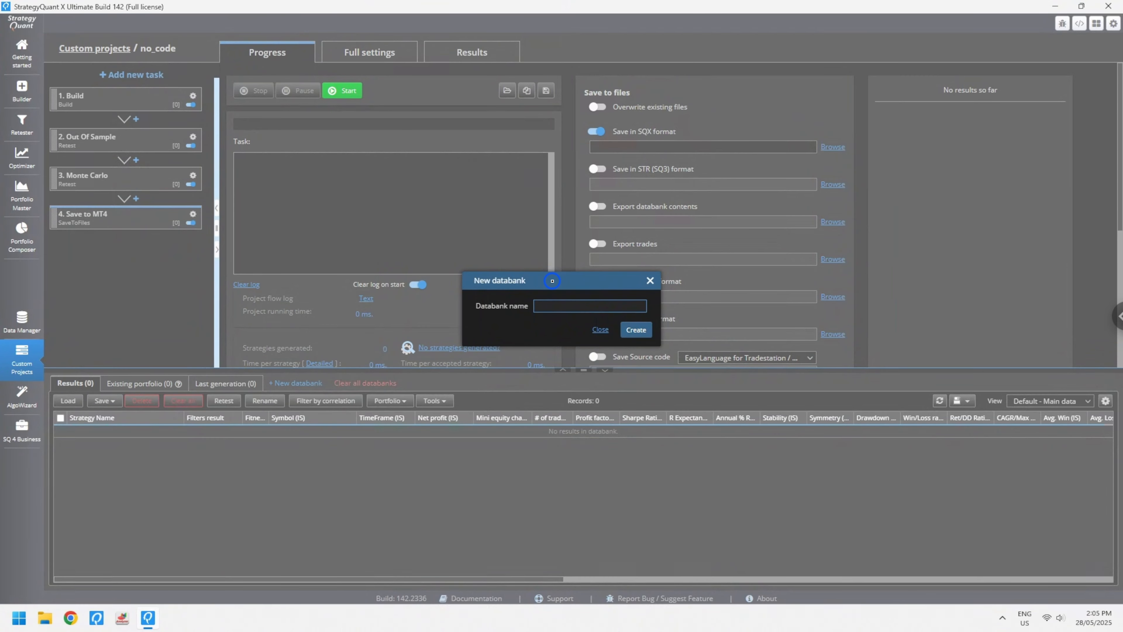
type("3_MC")
left_click(636, 330)
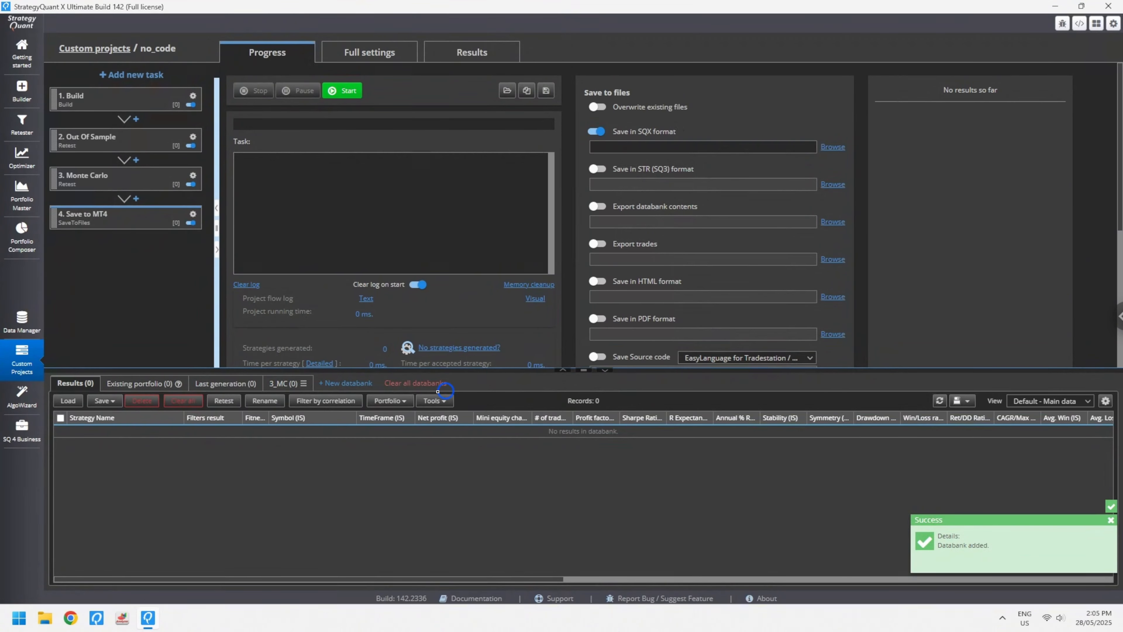
Step: Create two more databanks named "2_OOS" and "1_build"
left_click(338, 385)
type("2")
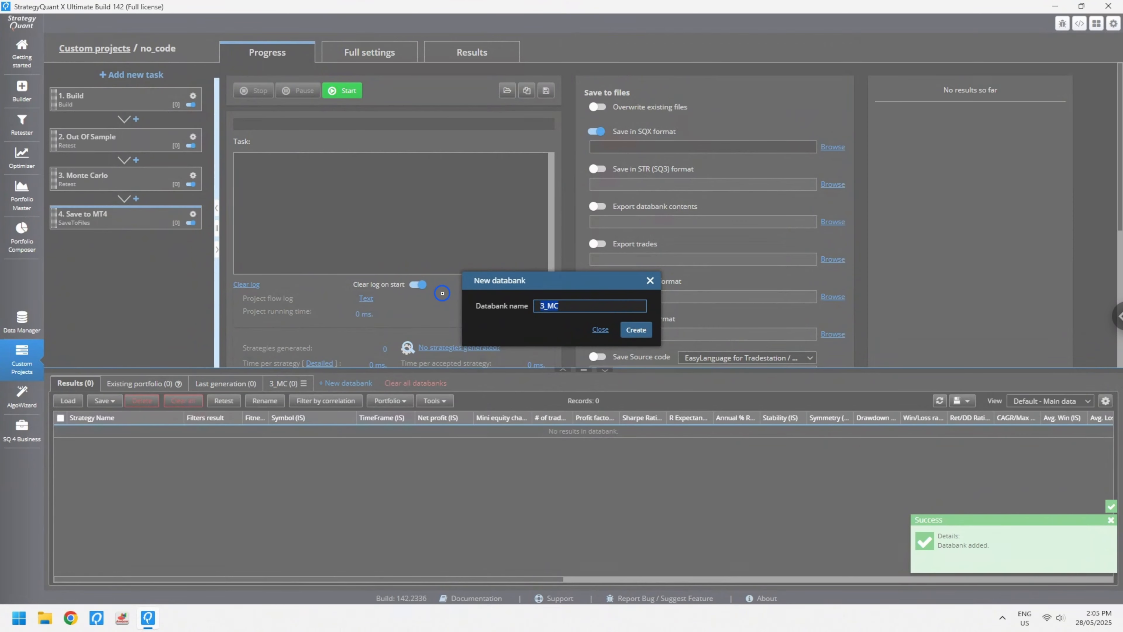
type("_OOS")
left_click(636, 329)
left_click(399, 382)
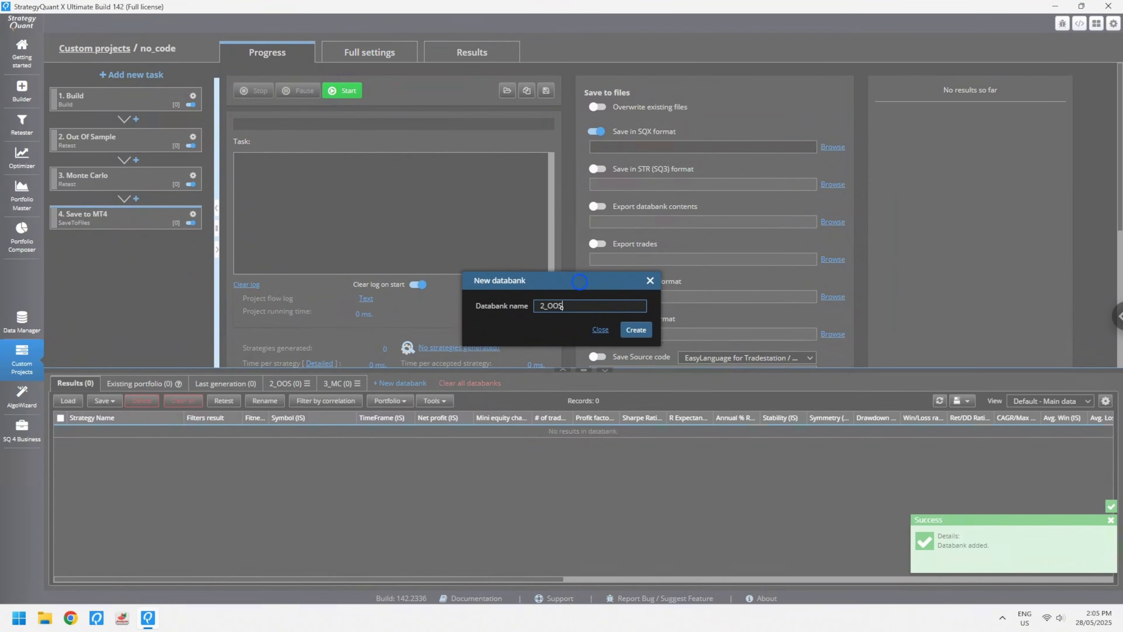
type("1_build")
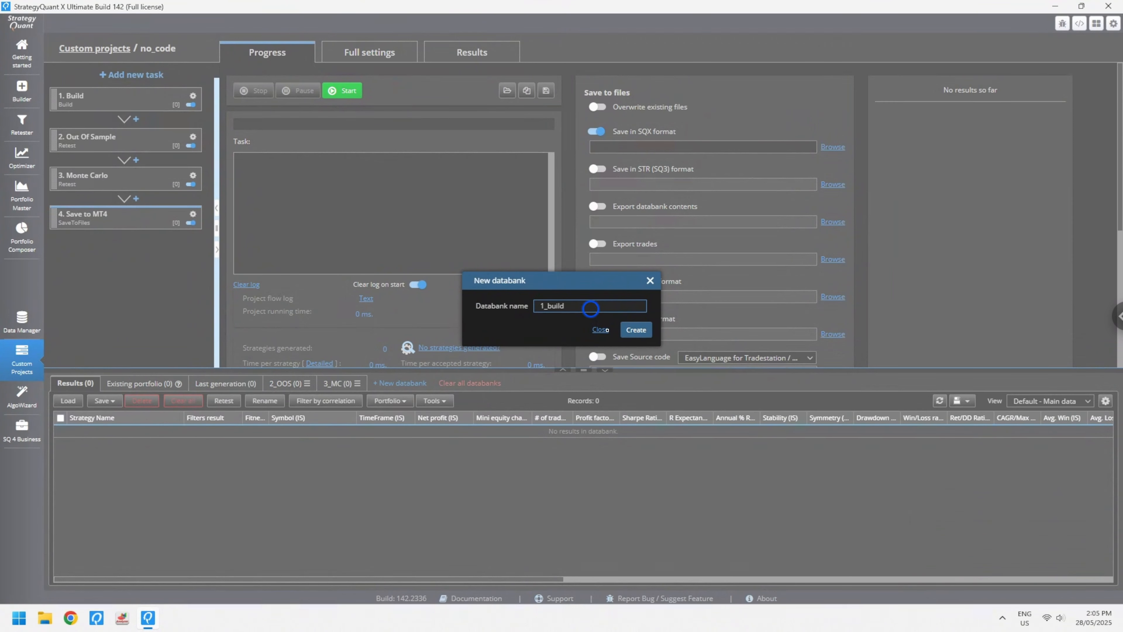
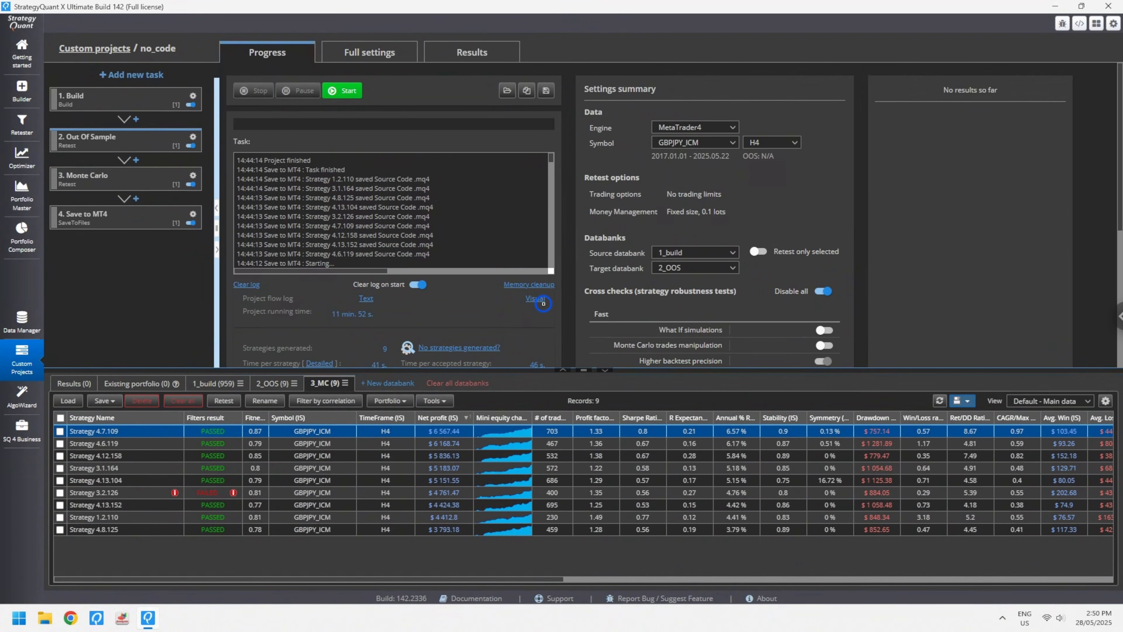
Step: Review the visual project flow with the strategies processed and passed by each task, and close it
left_click(533, 299)
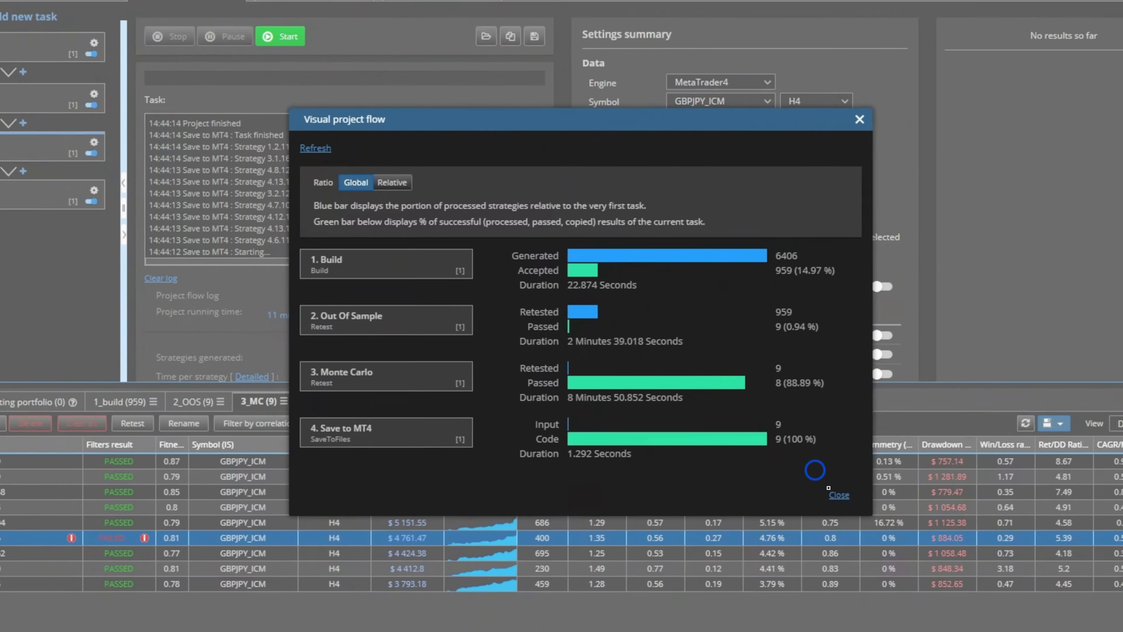
left_click(988, 607)
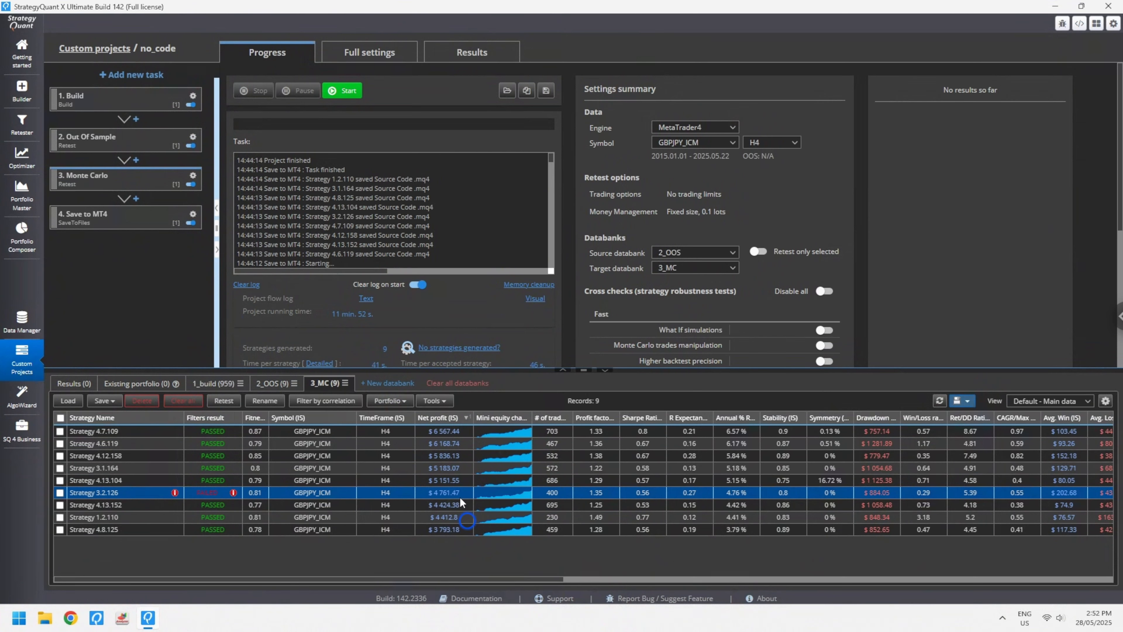
Step: Open the results of Strategy 4.7.109 from the 3_MC databank and examine its overview statistics, especially average win and average loss
left_click(516, 430)
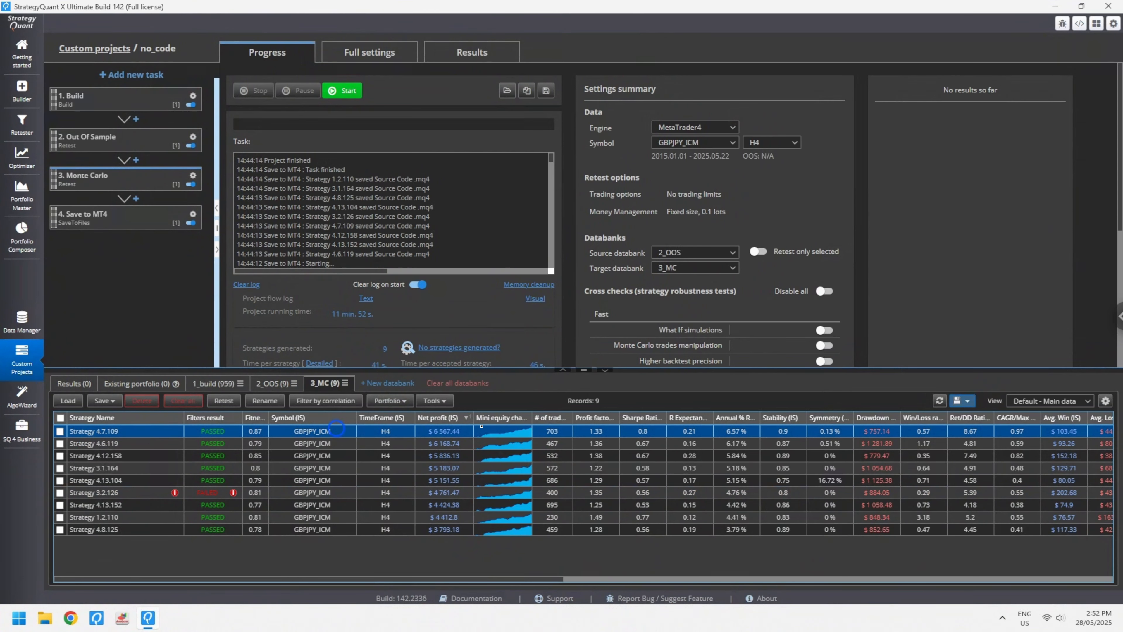
double_click(503, 431)
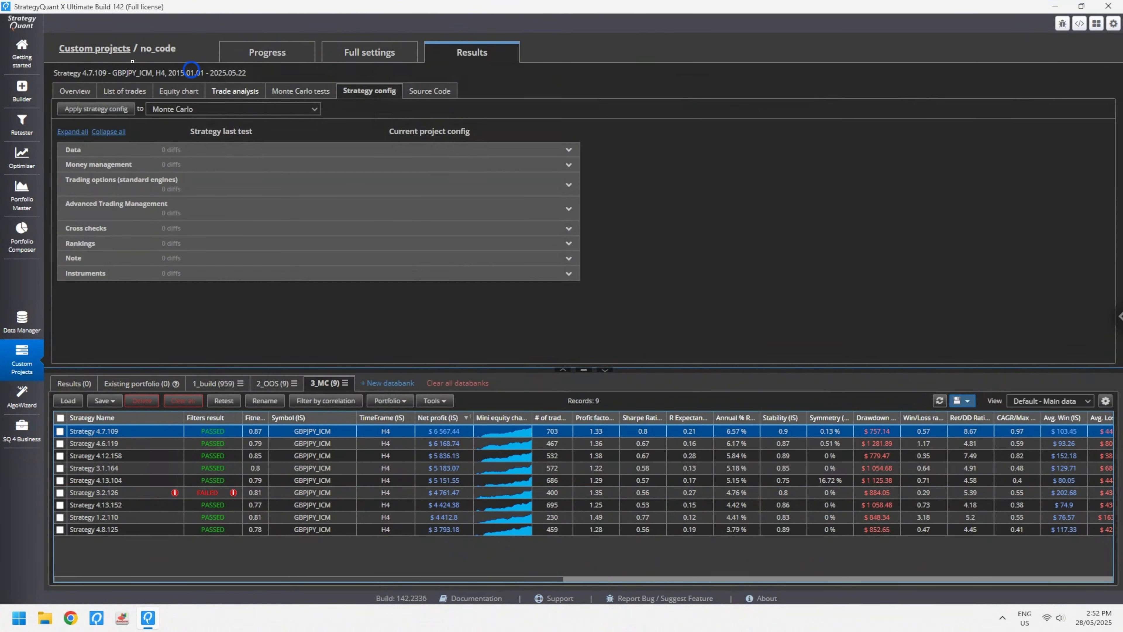
left_click(85, 91)
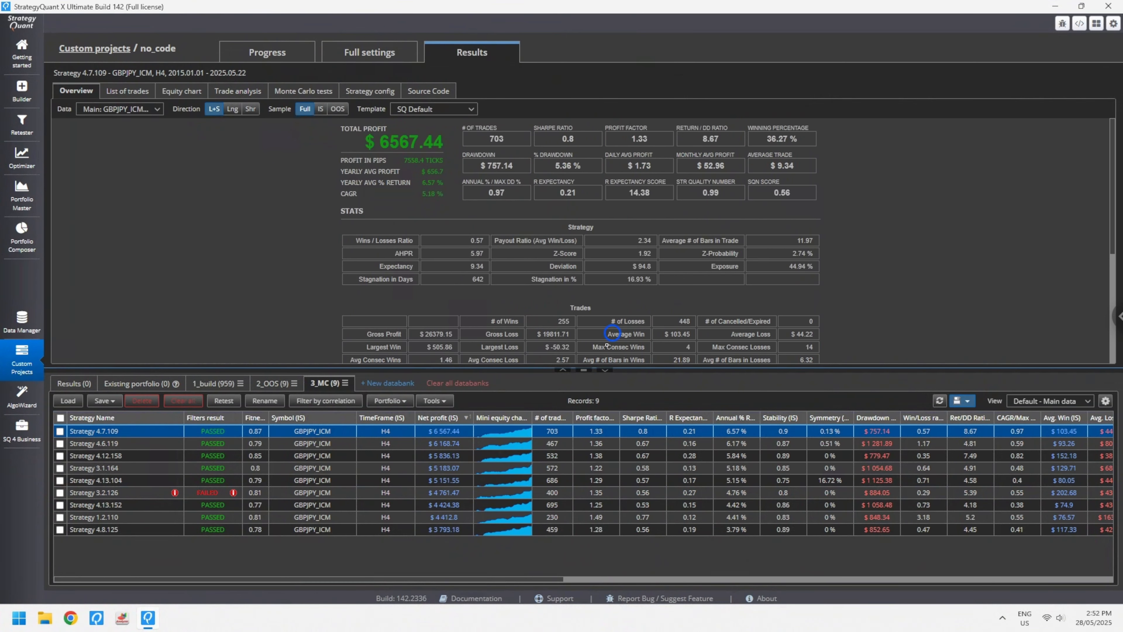
left_click(605, 370)
key("Escape")
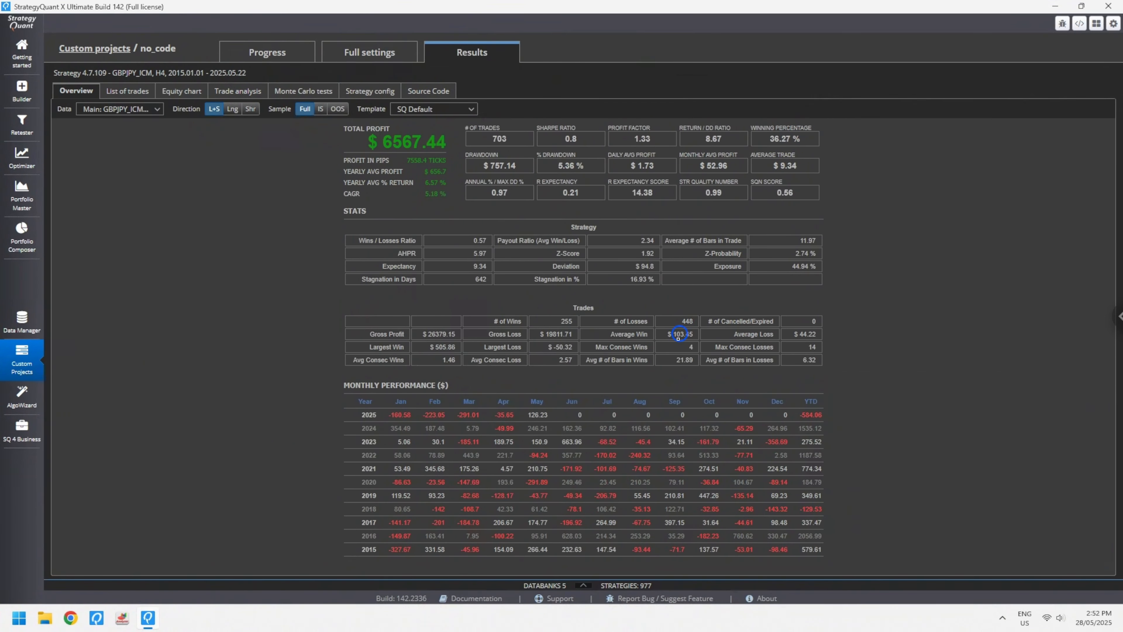
mouse_move(679, 339)
left_mouse_down()
mouse_move(708, 376)
mouse_move(676, 314)
left_mouse_up()
key("Escape")
mouse_move(730, 337)
left_mouse_down()
mouse_move(818, 310)
mouse_move(840, 328)
left_mouse_up()
key("Escape")
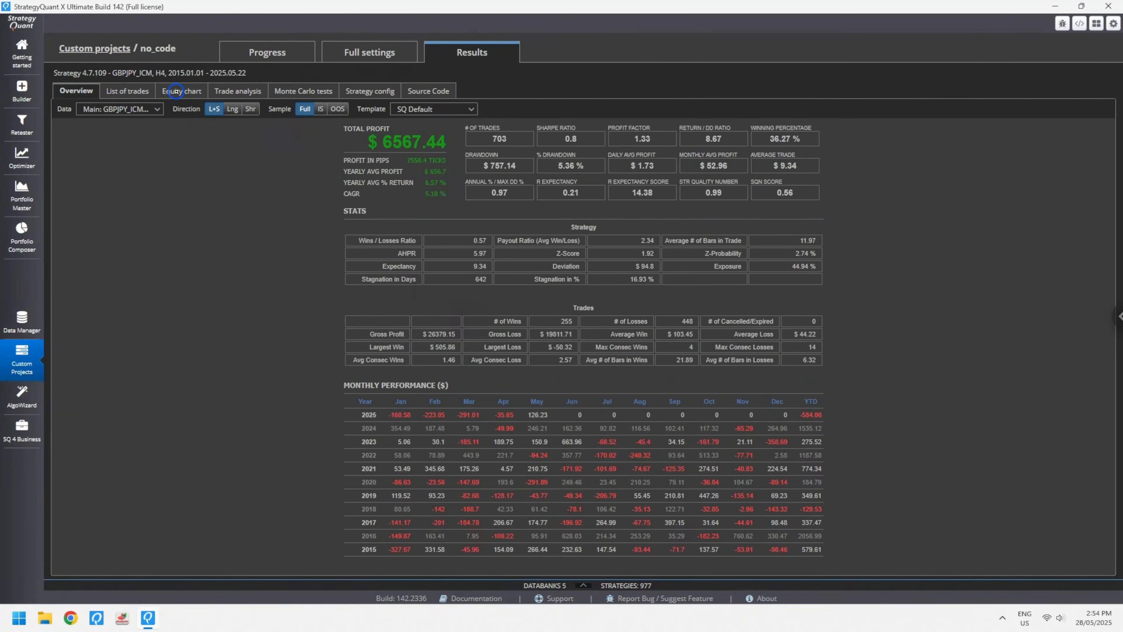
Step: Examine Strategy 4.7.109's equity chart, Monte Carlo tests and pseudo code source
left_click(176, 91)
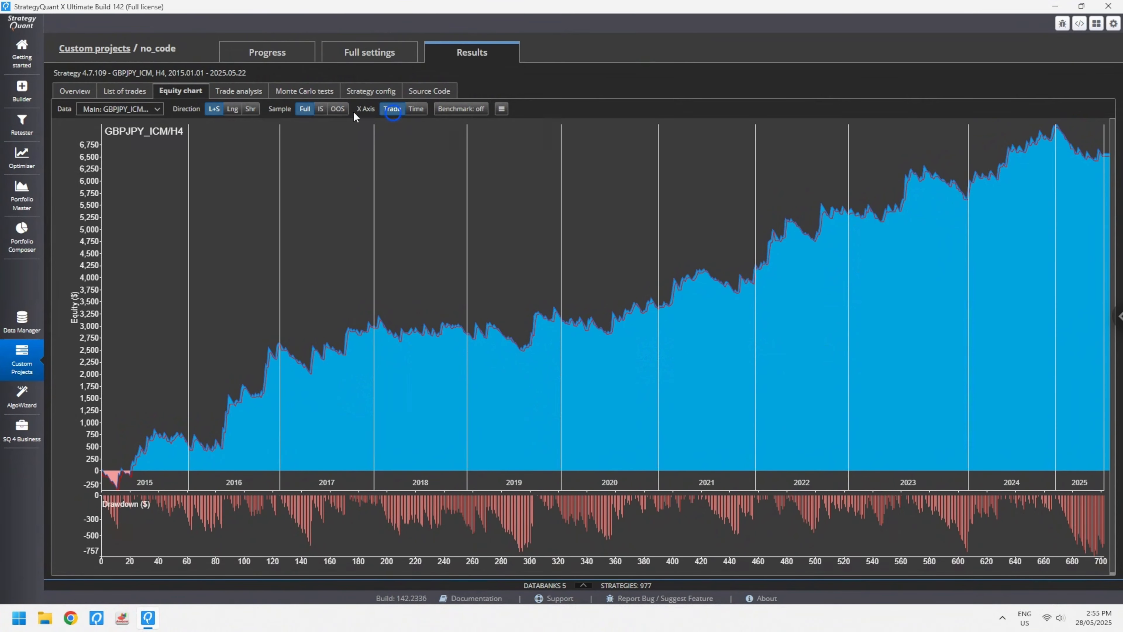
left_click(292, 91)
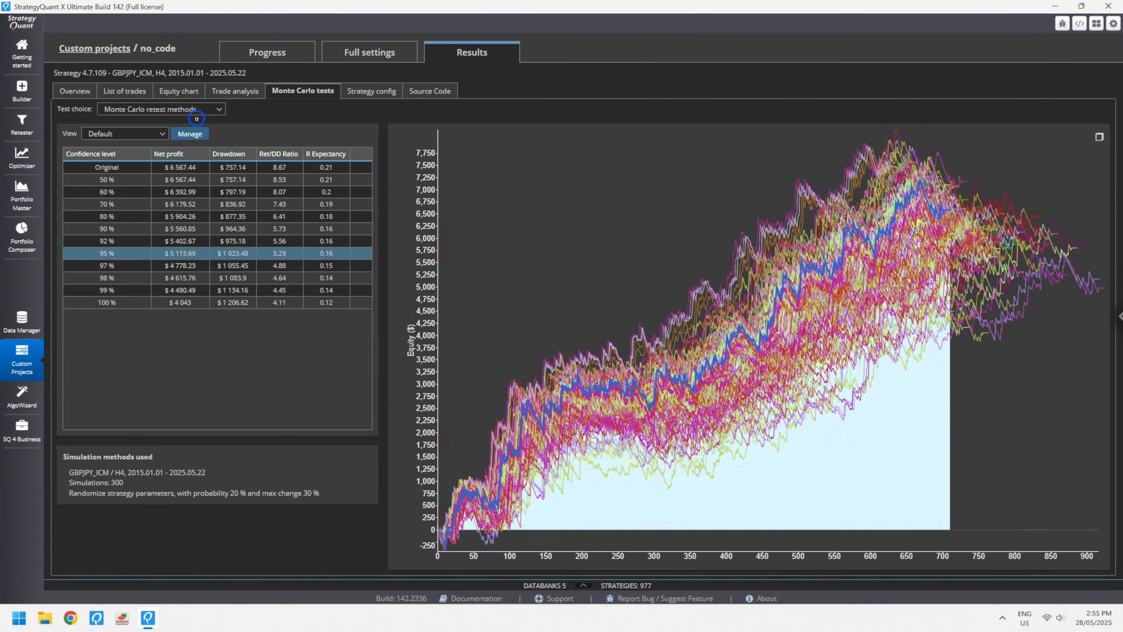
left_click(443, 90)
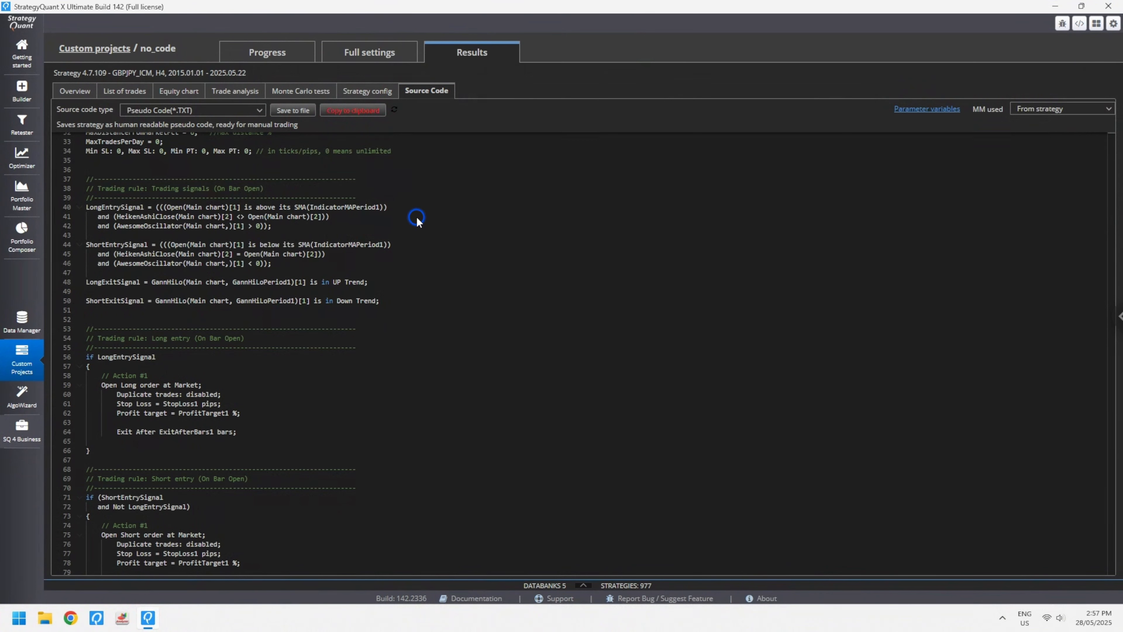
Step: In the Build task, set the maximum number of conditions to 2 for both the entry rule and the exit rule, and save
left_click(369, 54)
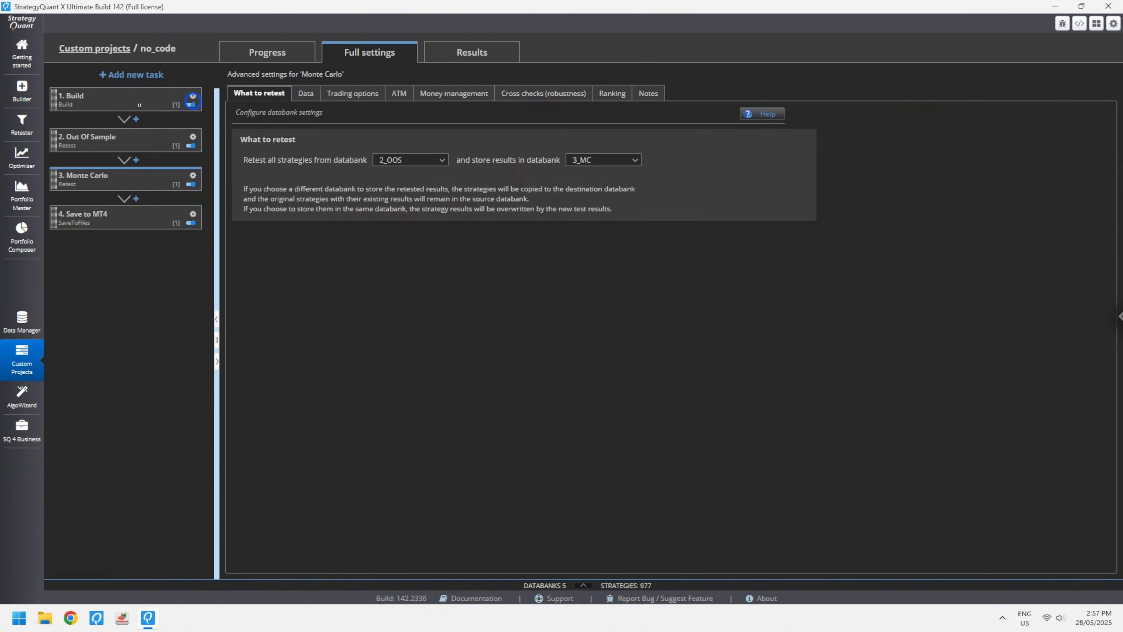
left_click(118, 104)
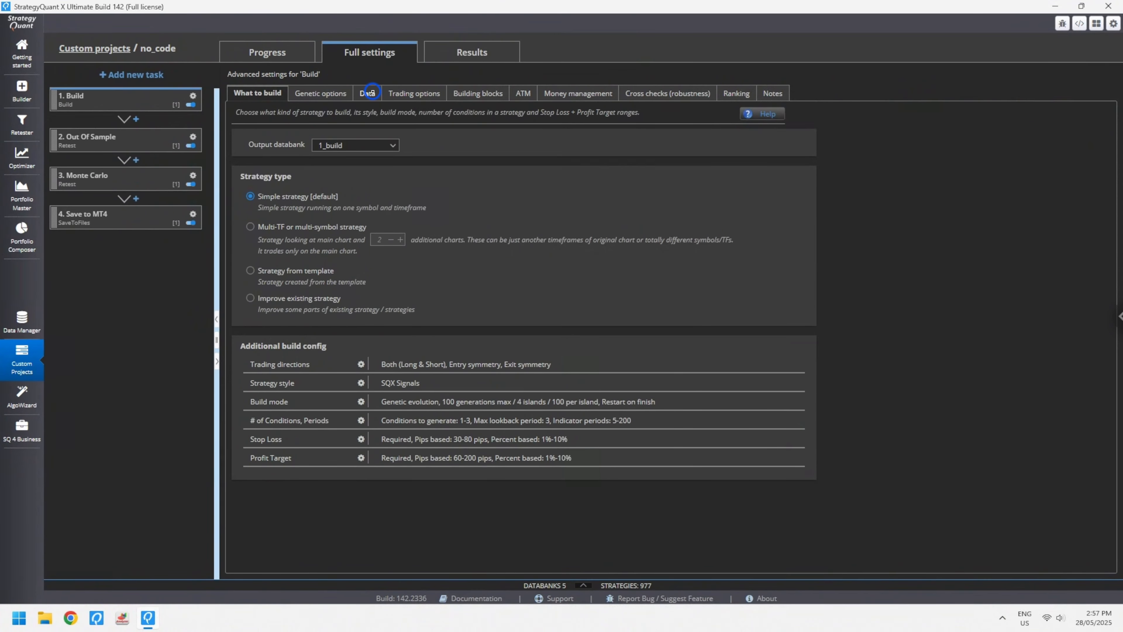
left_click(361, 420)
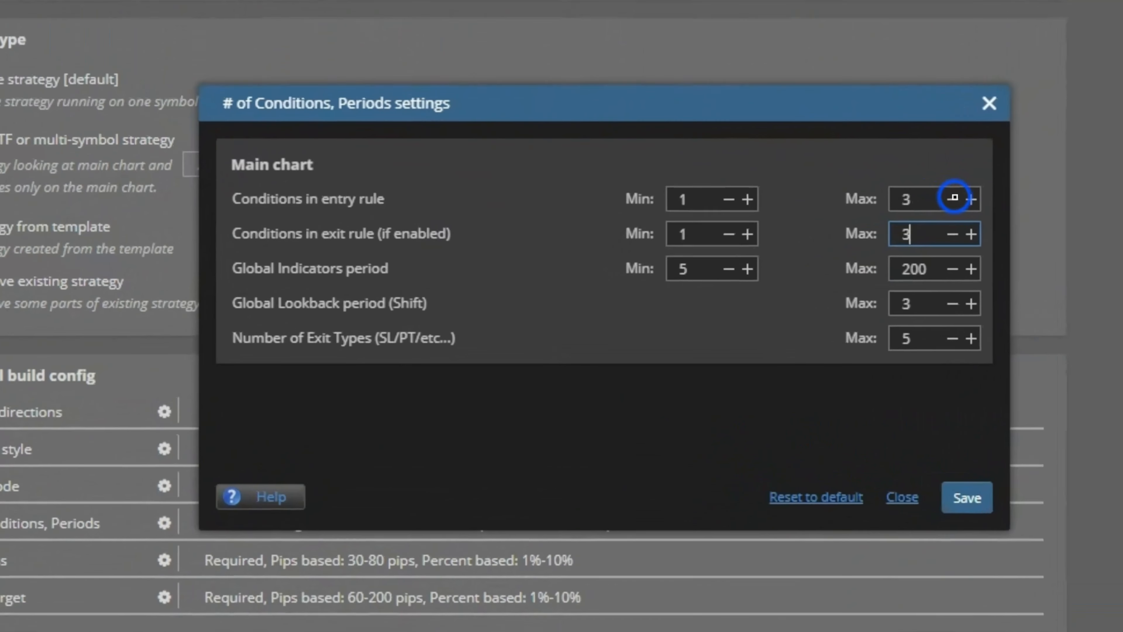
left_click(955, 197)
left_click(952, 234)
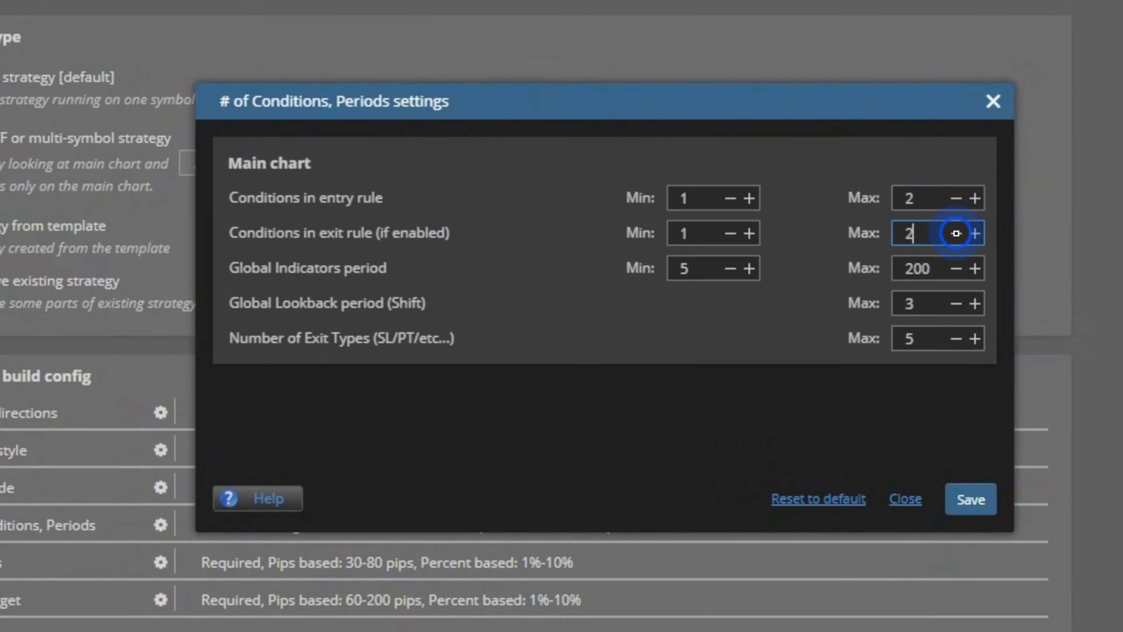
left_click(977, 514)
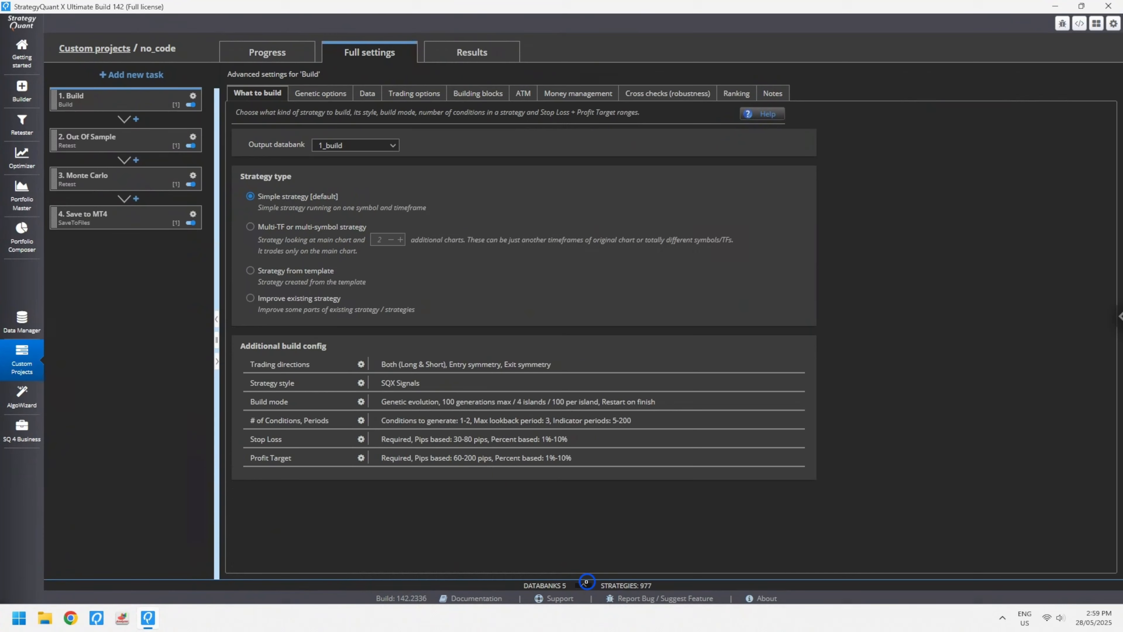
Step: Reopen the results of Strategy 4.7.109 from the 3_MC databank and review its full overview with the monthly performance table
left_click(586, 583)
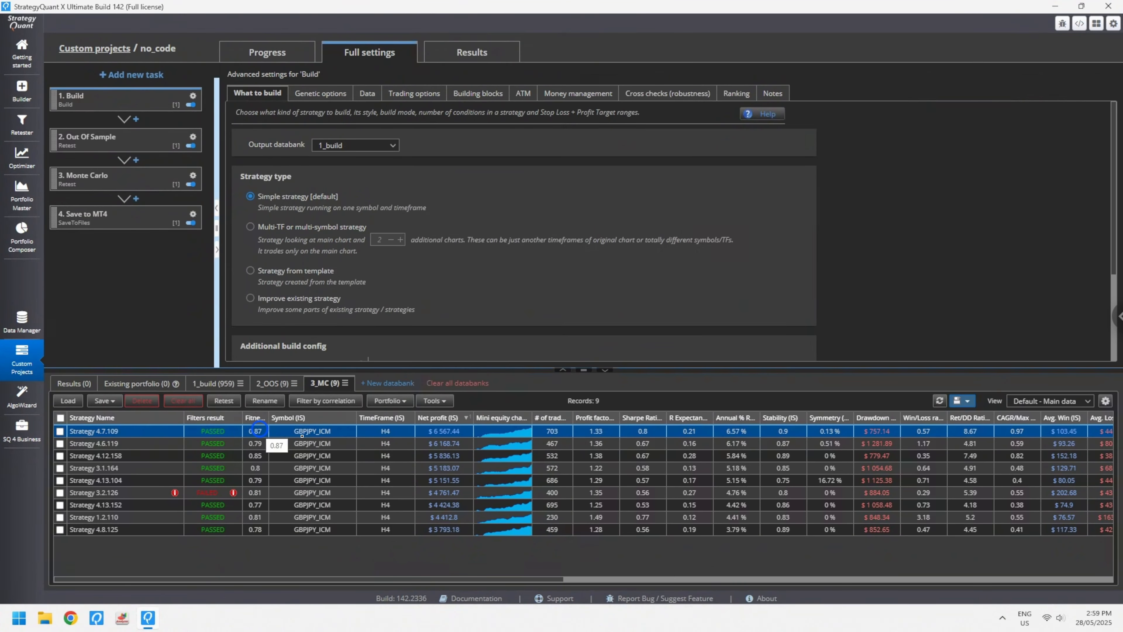
double_click(564, 432)
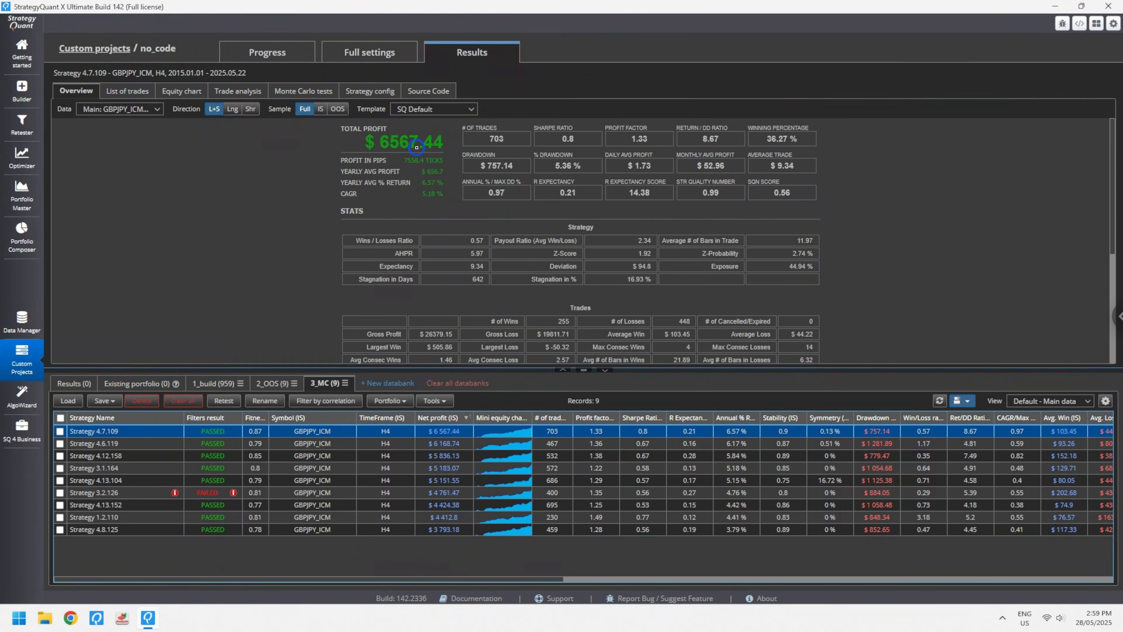
left_click(611, 370)
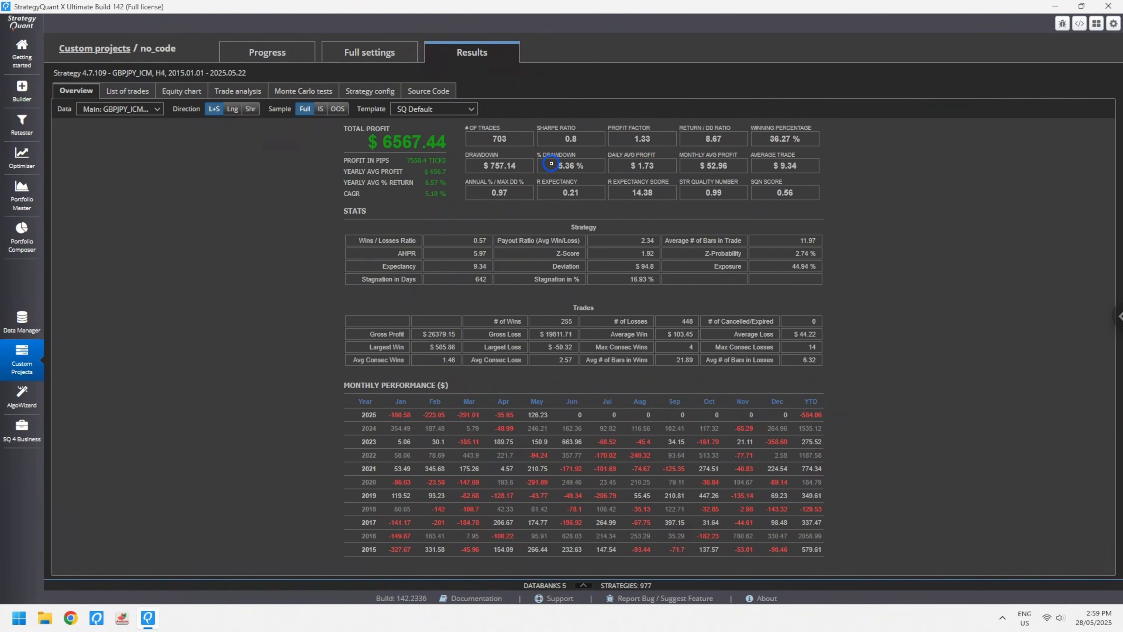
Step: Switch to File Explorer and select the exported file Strategy 4.7.109.mq4 in the C: drive's Temp folder
left_click(39, 620)
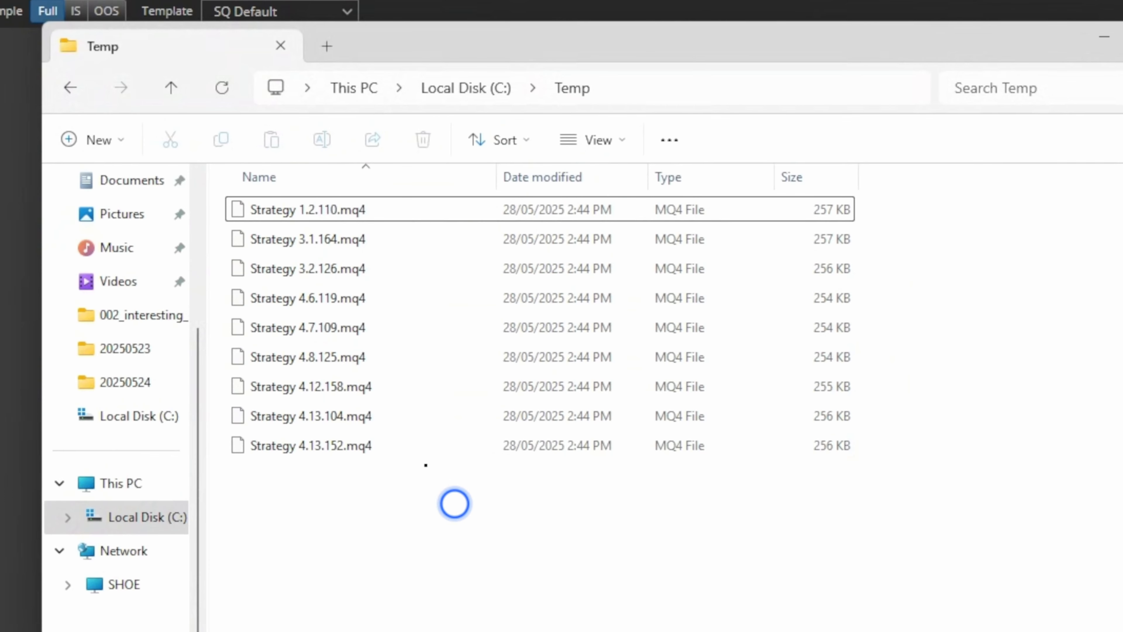
left_click(347, 328)
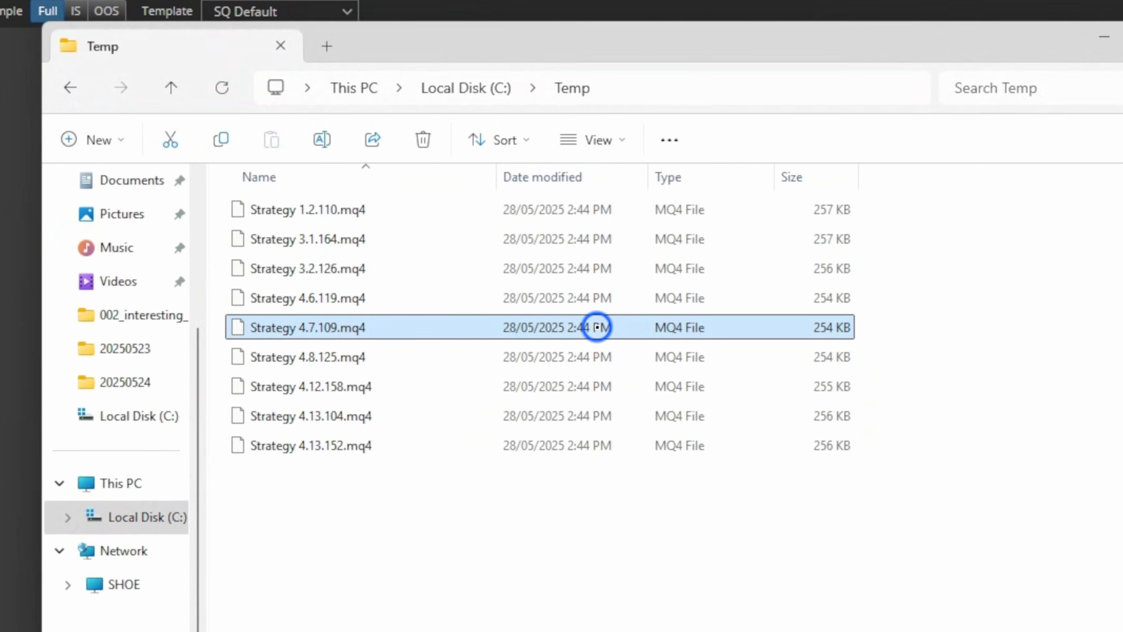